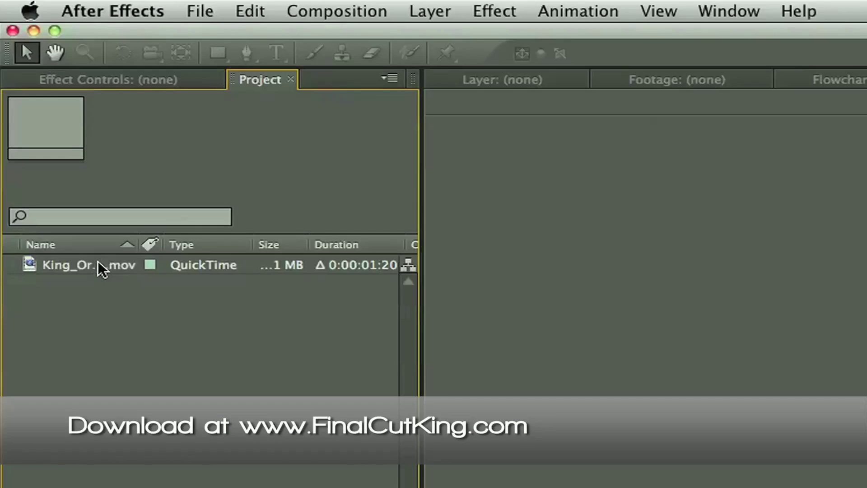
- Create the King_Orange Removal composition from the imported clip
{"action": "left_click", "coordinate": [98, 262]}
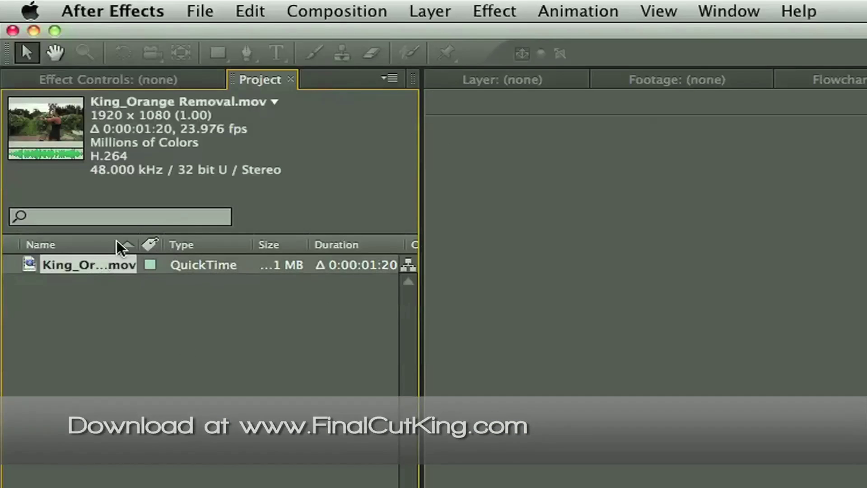
{"action": "left_click_drag", "start_coordinate": [74, 263], "coordinate": [275, 487]}
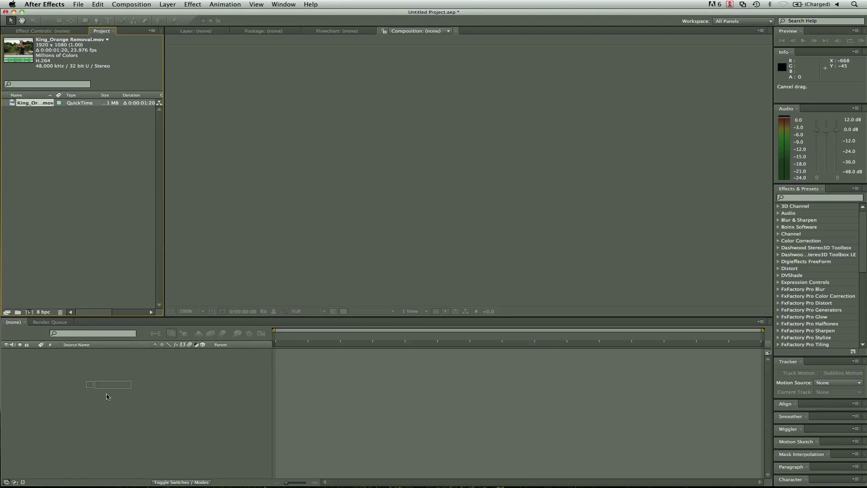
{"action": "left_click_drag", "start_coordinate": [107, 394], "coordinate": [105, 403]}
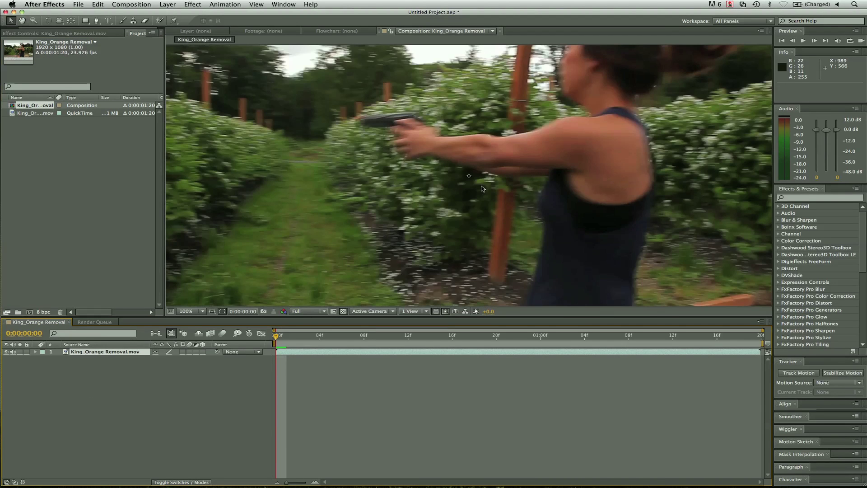
{"action": "scroll", "coordinate": [483, 189], "scroll_direction": "down", "scroll_amount": 1}
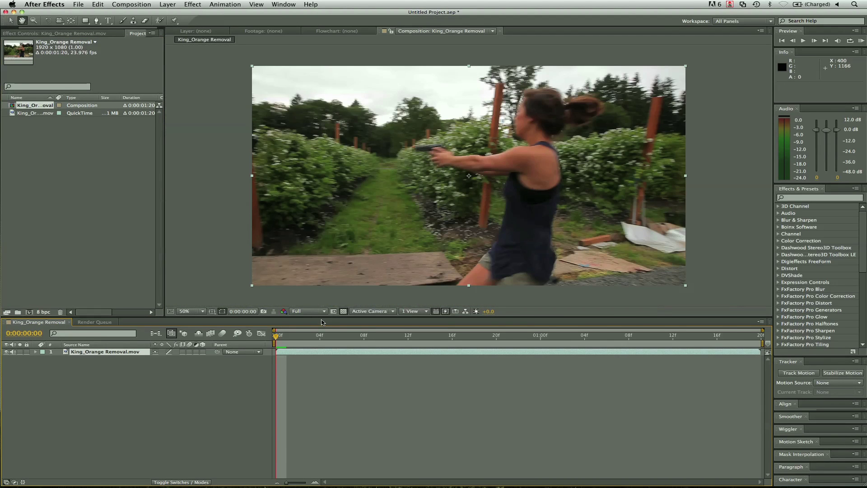
- Preview the clip, park at frame 19 where the orange tip shows, and duplicate the layer
{"action": "key", "text": "space"}
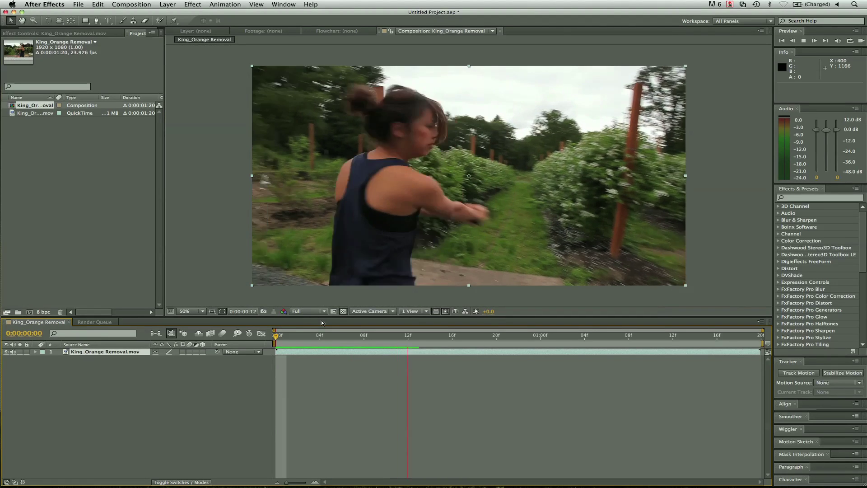
{"action": "key", "text": "space"}
{"action": "key", "text": "Page_Up"}
{"action": "key", "text": "Page_Up"}
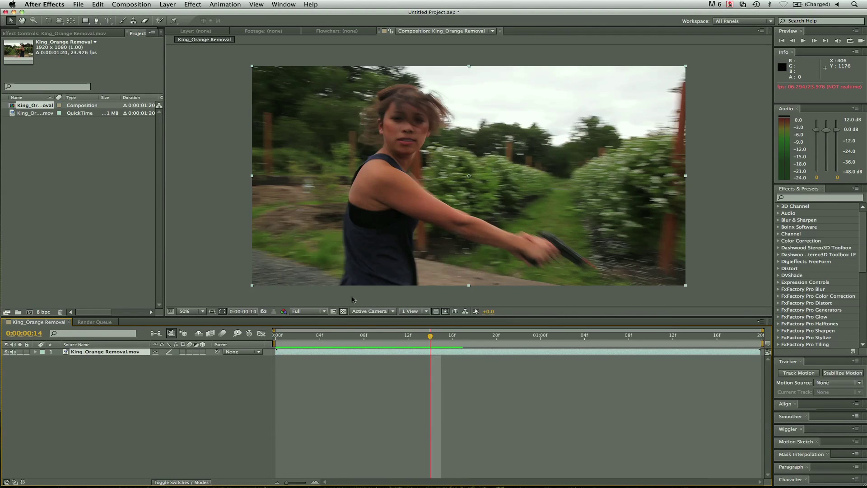
{"action": "key", "text": "space"}
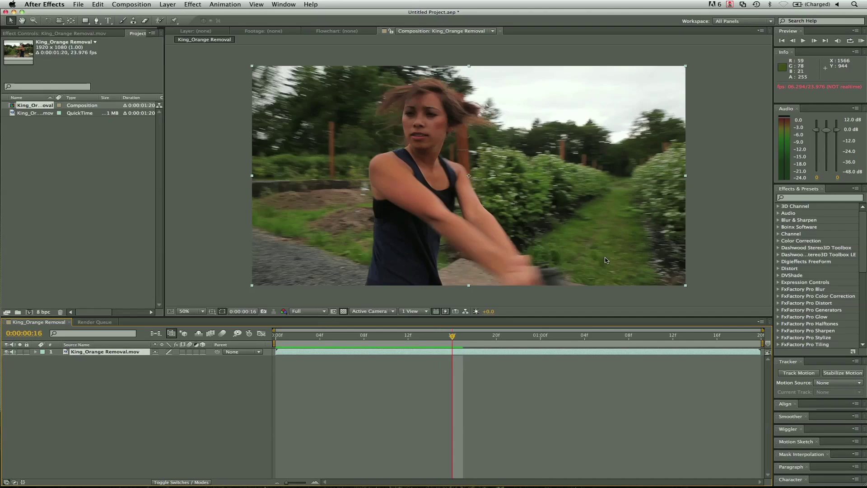
{"action": "key", "text": "space"}
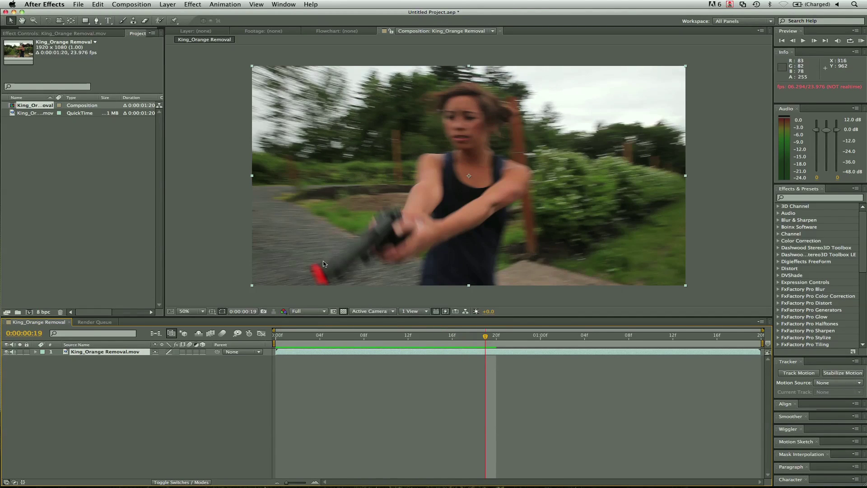
{"action": "mouse_move", "coordinate": [290, 353]}
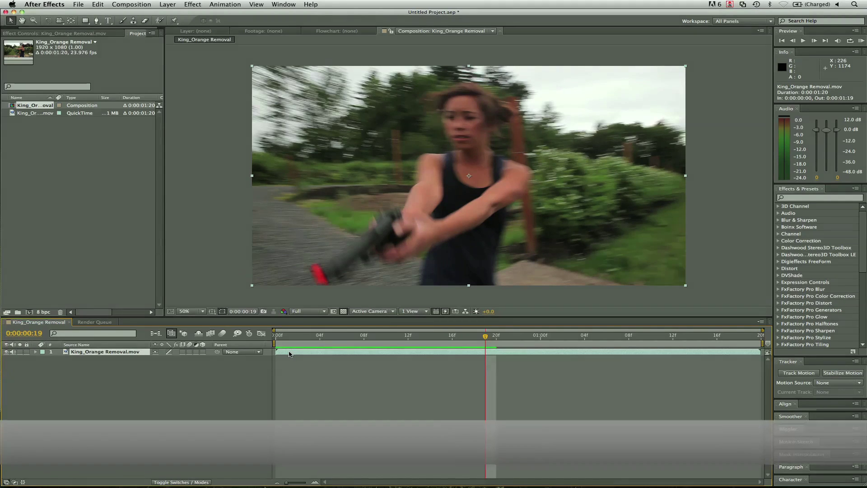
{"action": "key", "text": "super+d"}
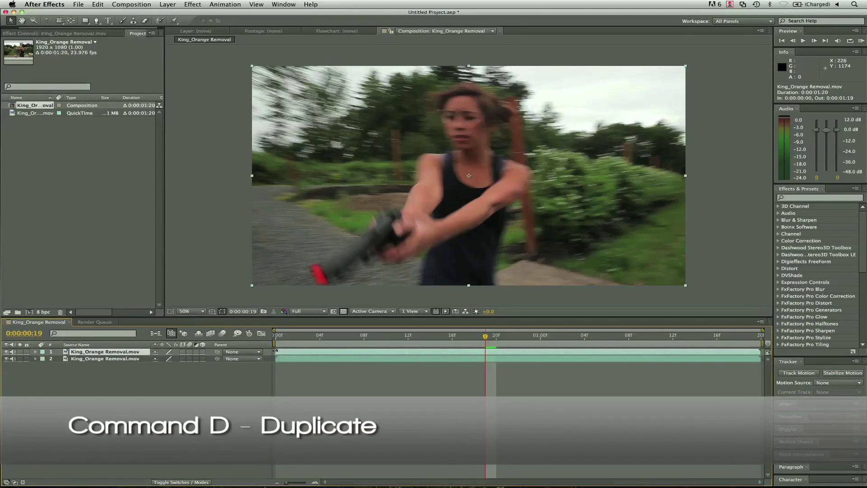
- Trim the top copy's in-point so the layer begins at frame 20
{"action": "left_click_drag", "start_coordinate": [276, 351], "coordinate": [491, 346]}
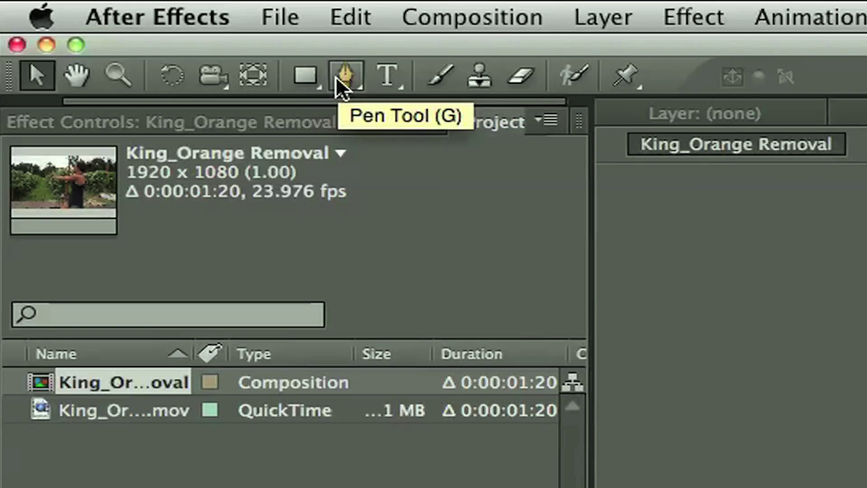
{"action": "left_click", "coordinate": [338, 78]}
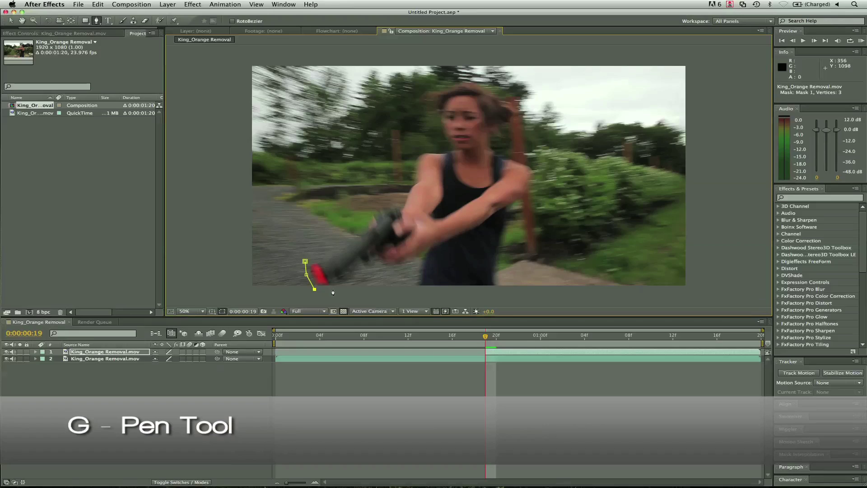
- Outline the orange muzzle tip with a closed Pen mask (Mask 1) on the top layer
{"action": "left_click", "coordinate": [334, 287]}
{"action": "left_click", "coordinate": [331, 268]}
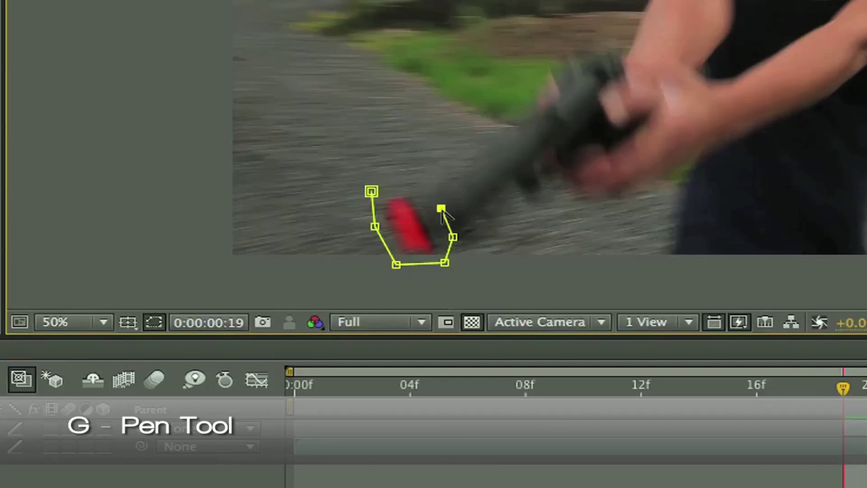
{"action": "left_click", "coordinate": [325, 260]}
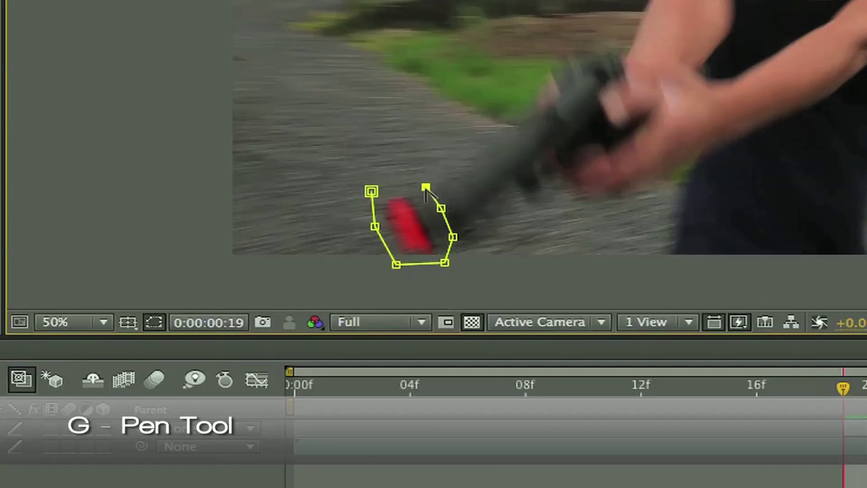
{"action": "left_click", "coordinate": [371, 192]}
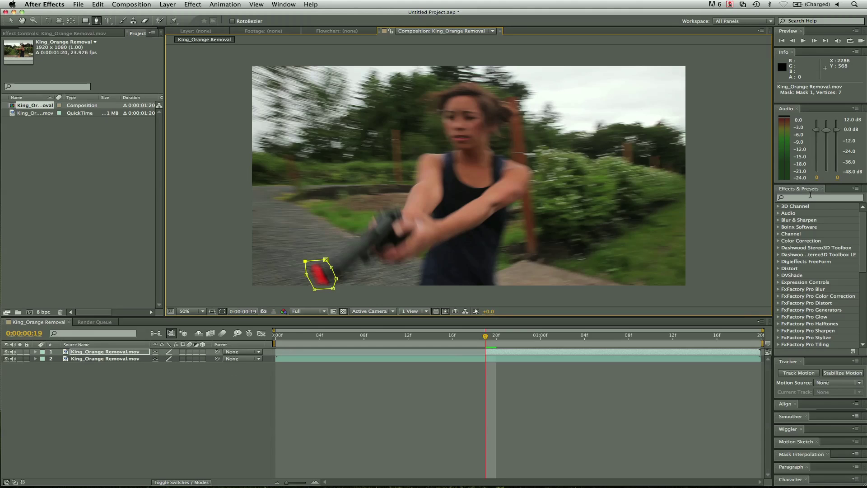
{"action": "left_click", "coordinate": [810, 197]}
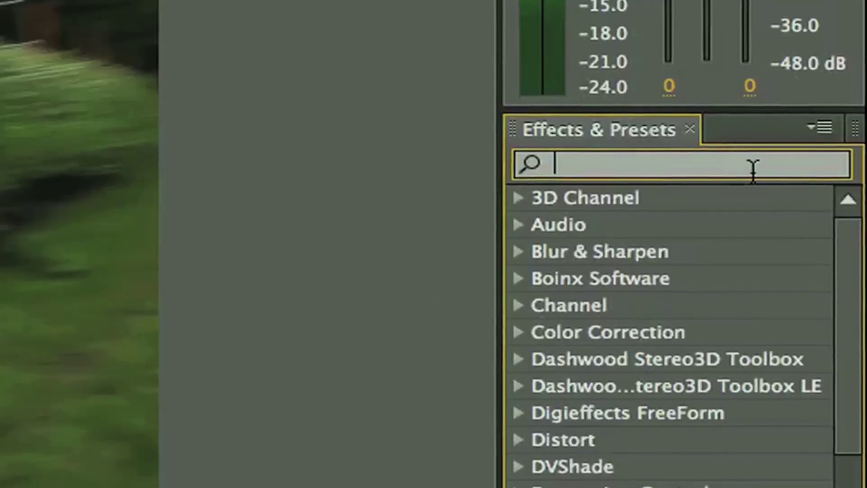
- Search Effects & Presets for 'change' and drop Change to Color onto the top layer
{"action": "type", "text": "ch"}
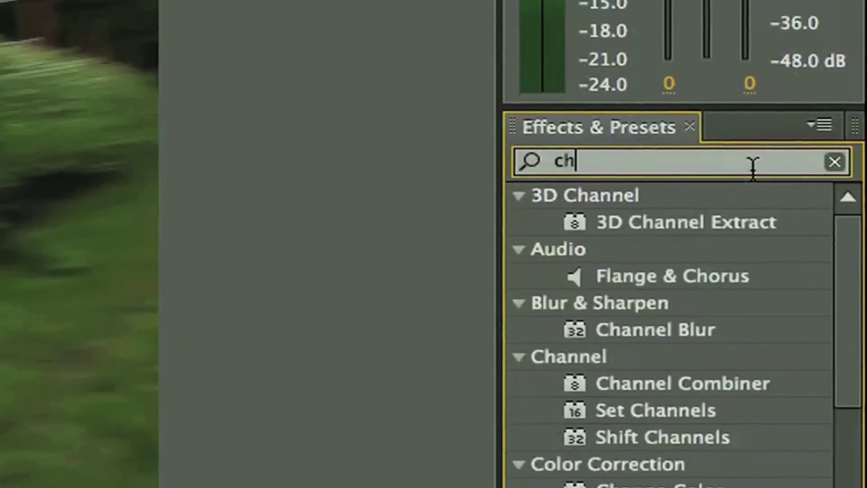
{"action": "type", "text": "ange"}
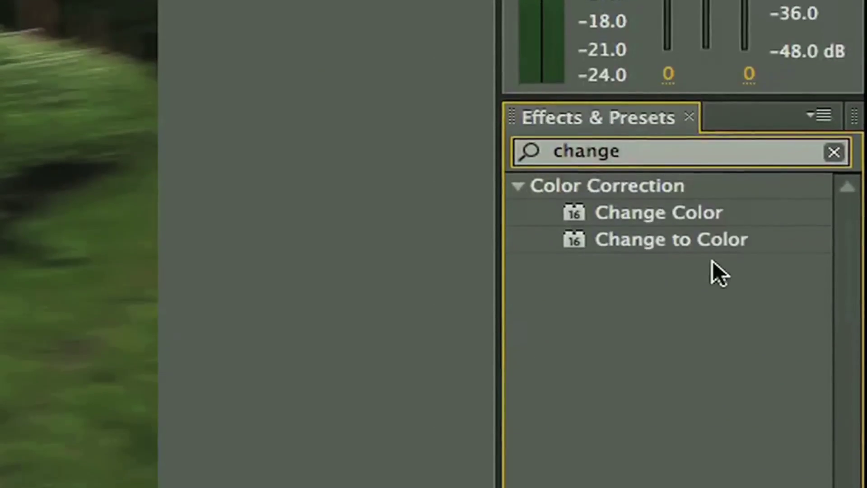
{"action": "left_click", "coordinate": [692, 236]}
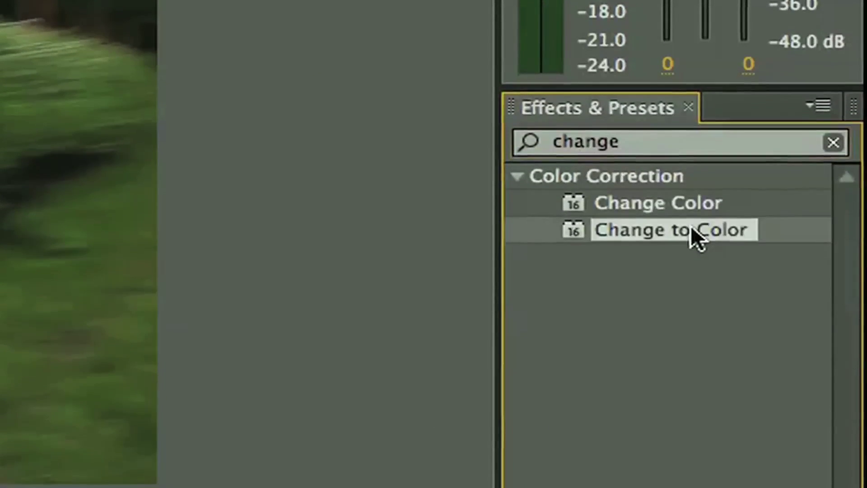
{"action": "left_click_drag", "start_coordinate": [690, 226], "coordinate": [321, 275]}
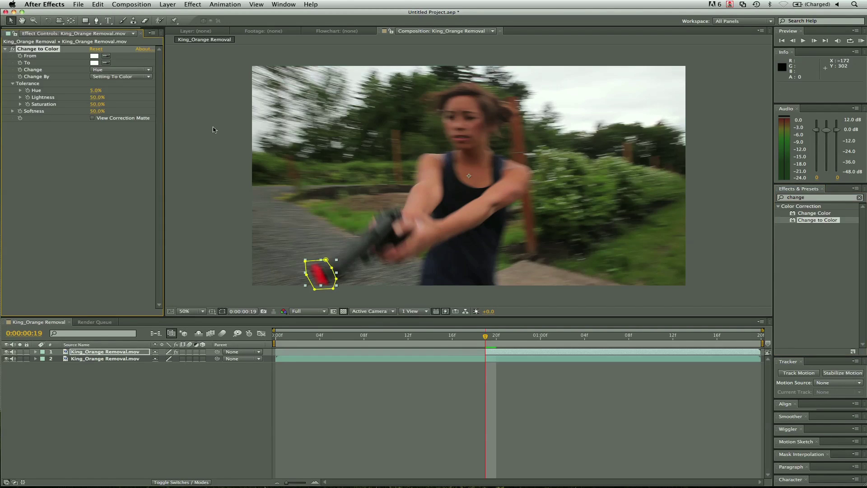
- Sample the red tip as the From colour and pick the To colour from the frame
{"action": "left_click", "coordinate": [107, 56]}
{"action": "left_click", "coordinate": [319, 277]}
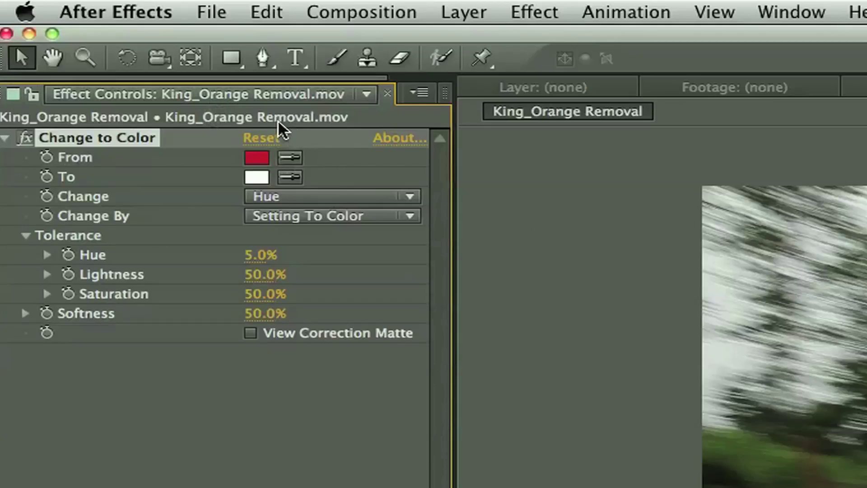
{"action": "left_click", "coordinate": [297, 177]}
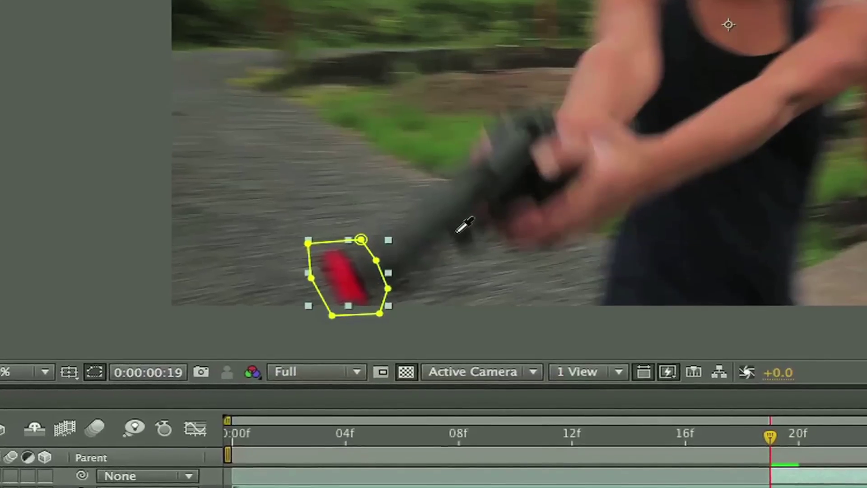
{"action": "left_click", "coordinate": [363, 255]}
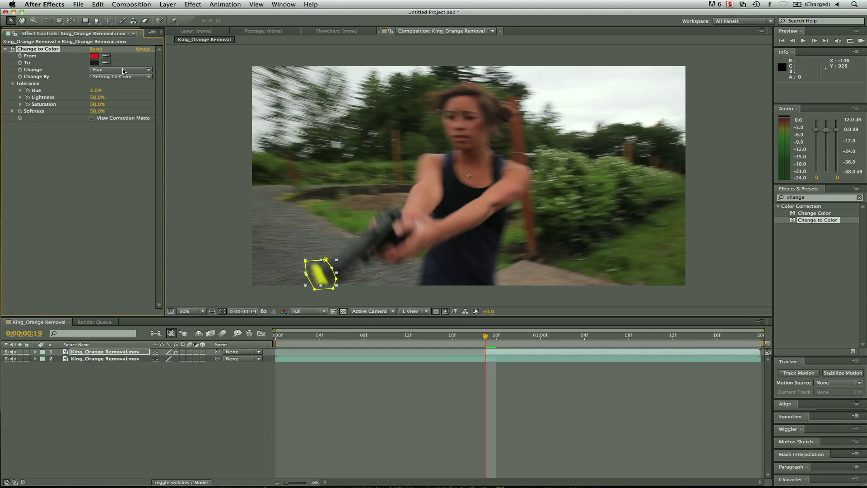
- Set Change to Hue, Lightness & Saturation with 13.5% hue tolerance and 82% softness
{"action": "left_click", "coordinate": [123, 70]}
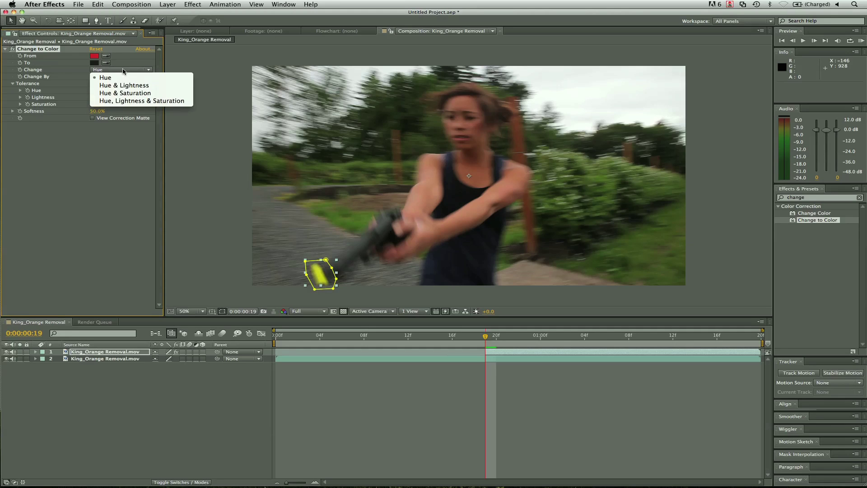
{"action": "left_click", "coordinate": [120, 101]}
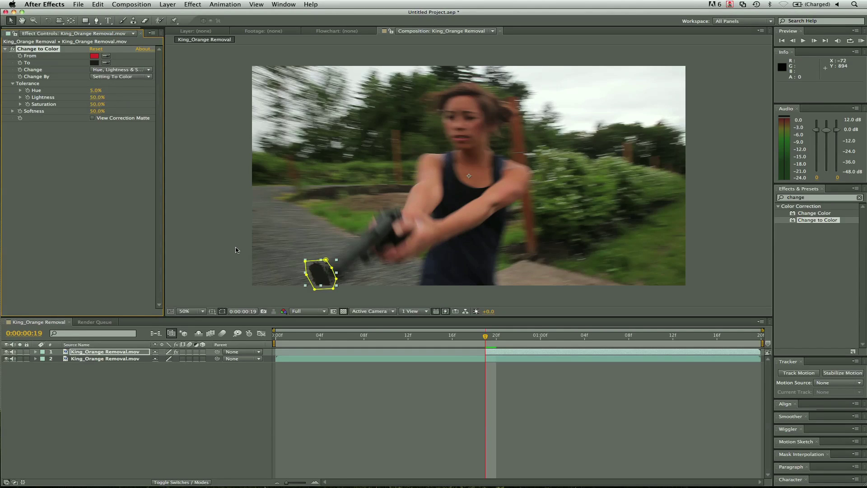
{"action": "mouse_move", "coordinate": [106, 93]}
{"action": "left_mouse_down"}
{"action": "mouse_move", "coordinate": [93, 90]}
{"action": "mouse_move", "coordinate": [100, 90]}
{"action": "left_mouse_up"}
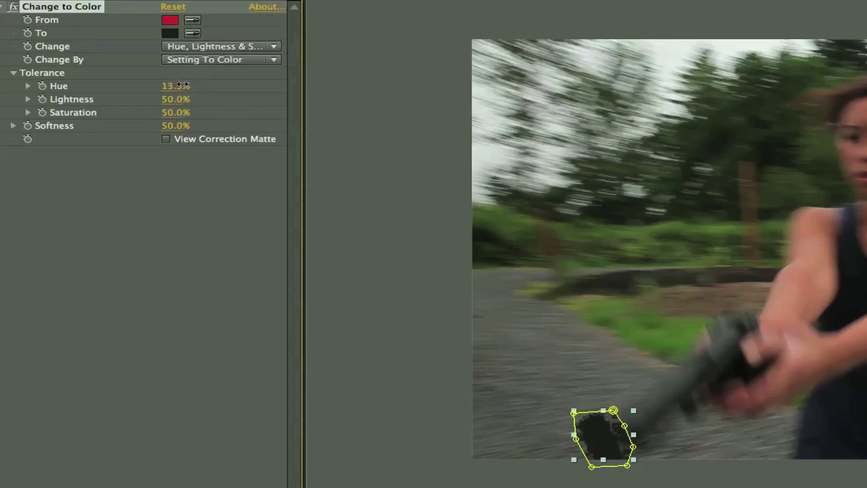
{"action": "left_click_drag", "start_coordinate": [183, 85], "coordinate": [184, 90]}
{"action": "left_click_drag", "start_coordinate": [181, 126], "coordinate": [201, 125]}
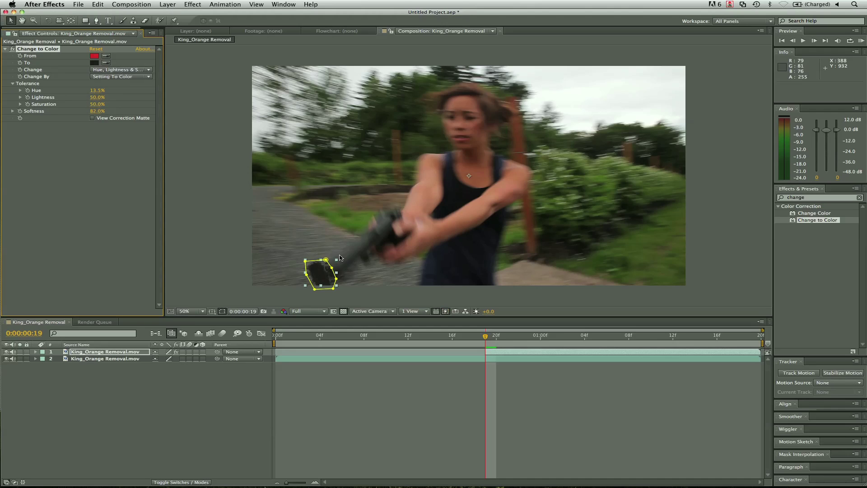
- At 100% zoom, drag Mask 1's seven vertices inward to hug the blackened muzzle tip
{"action": "key", "text": "period"}
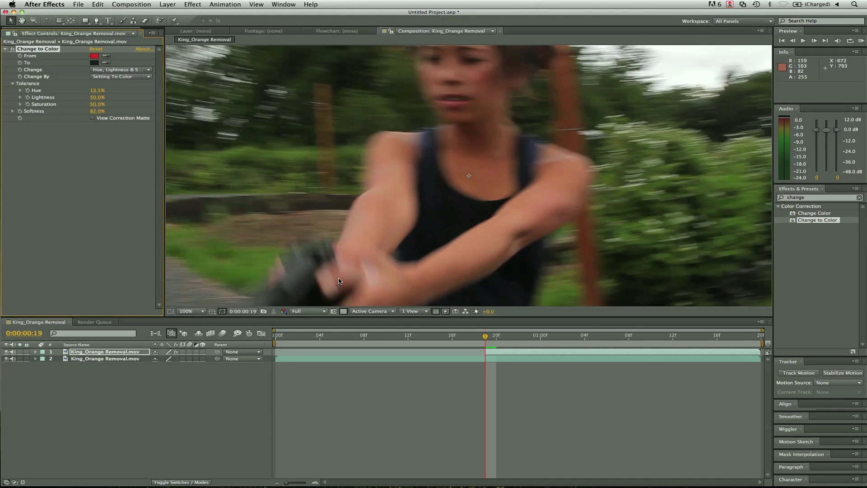
{"action": "key", "text": "h"}
{"action": "left_click_drag", "start_coordinate": [337, 280], "coordinate": [576, 112]}
{"action": "key", "text": "v"}
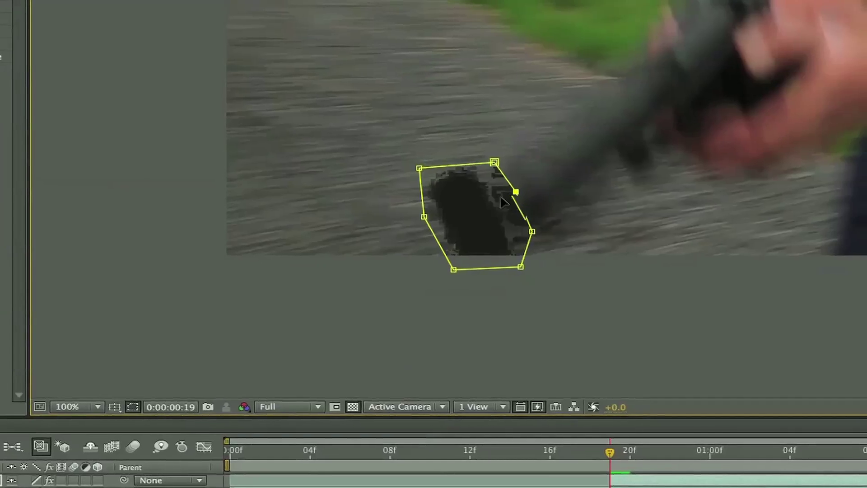
{"action": "left_click_drag", "start_coordinate": [433, 193], "coordinate": [425, 196]}
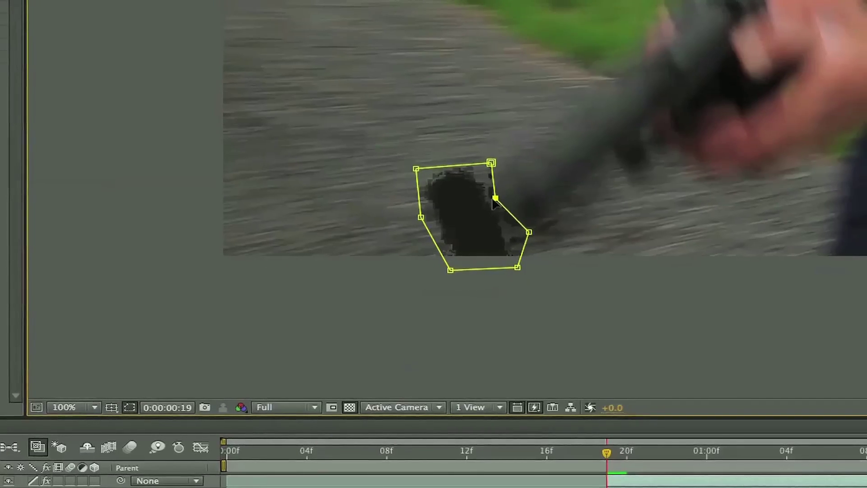
{"action": "left_click", "coordinate": [443, 215]}
{"action": "left_click_drag", "start_coordinate": [524, 234], "coordinate": [508, 252]}
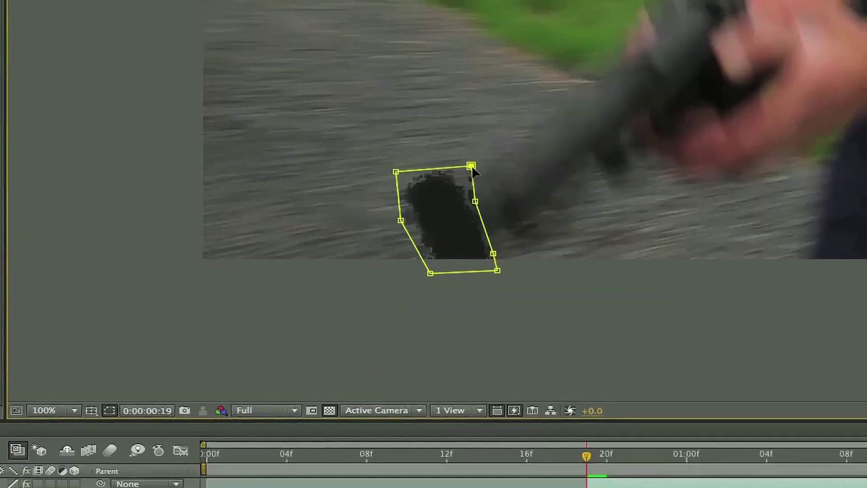
{"action": "left_click_drag", "start_coordinate": [471, 166], "coordinate": [391, 176]}
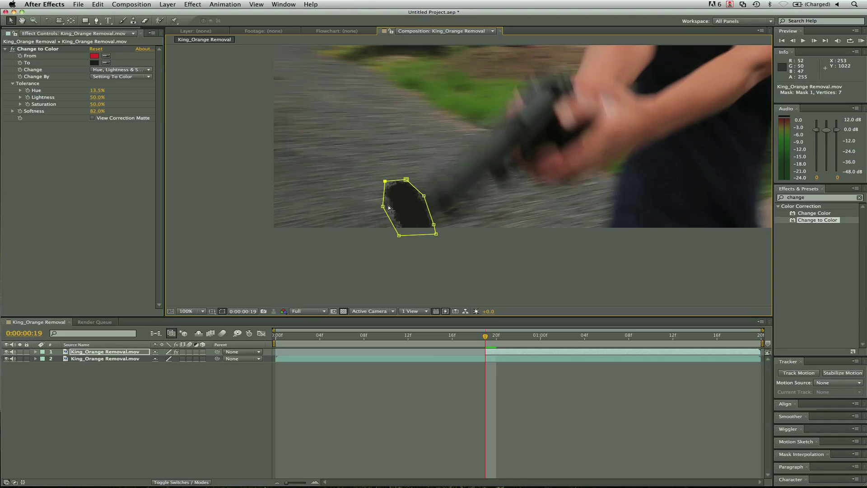
{"action": "left_click_drag", "start_coordinate": [374, 224], "coordinate": [392, 225]}
{"action": "left_click", "coordinate": [400, 236]}
{"action": "left_click_drag", "start_coordinate": [402, 235], "coordinate": [407, 234]}
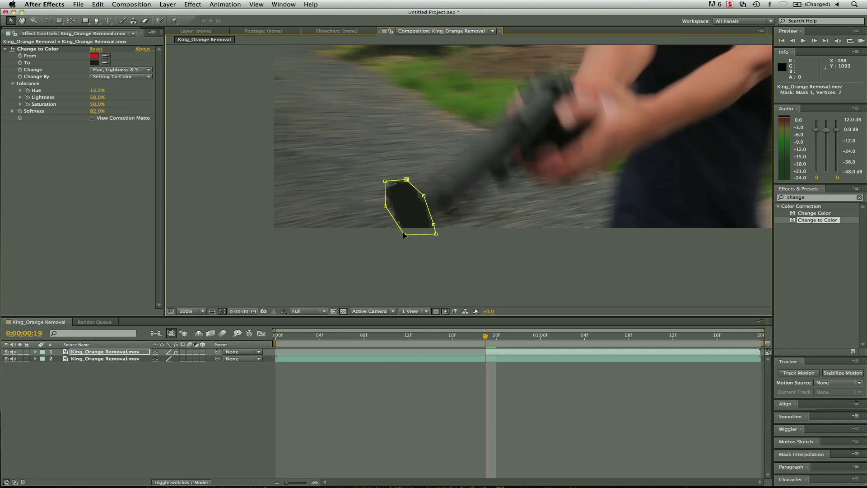
{"action": "left_click", "coordinate": [388, 206]}
- Keyframe Mask Path and Mask Expansion at frame 19, then step to frame 20
{"action": "key", "text": "m"}
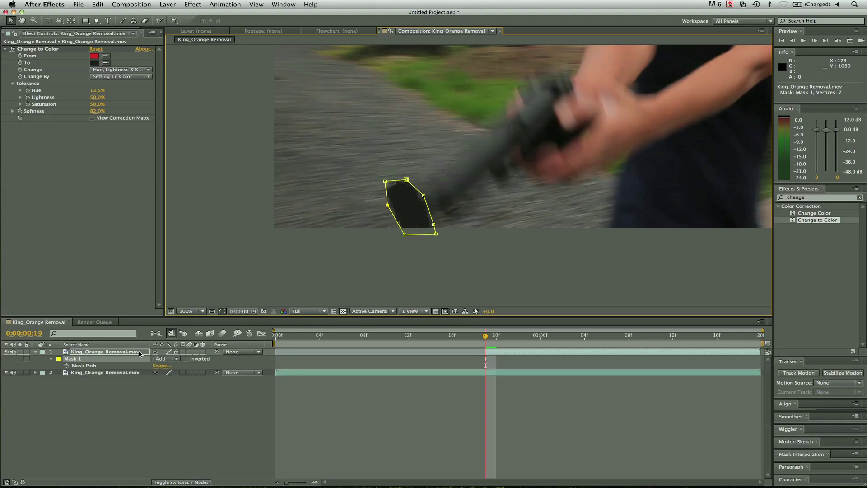
{"action": "key", "text": "m"}
{"action": "key", "text": "m"}
{"action": "key", "text": "m"}
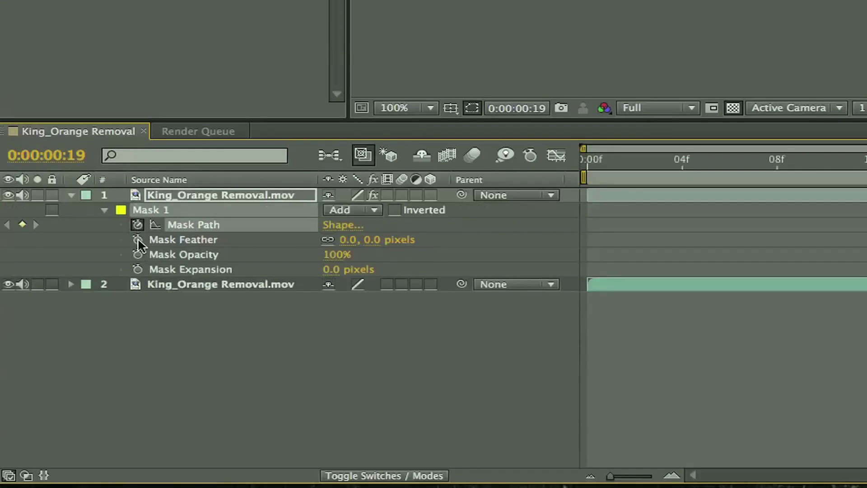
{"action": "left_click", "coordinate": [136, 269]}
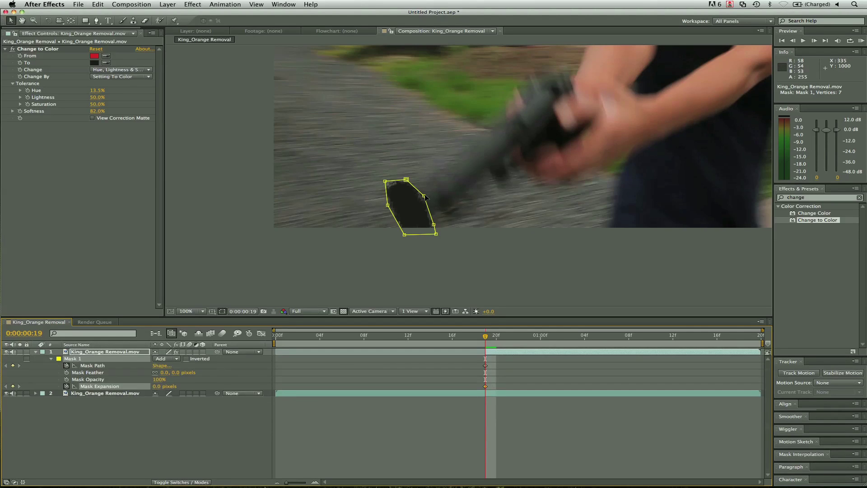
{"action": "mouse_move", "coordinate": [424, 196]}
{"action": "left_mouse_down"}
{"action": "mouse_move", "coordinate": [441, 194]}
{"action": "mouse_move", "coordinate": [422, 197]}
{"action": "left_mouse_up"}
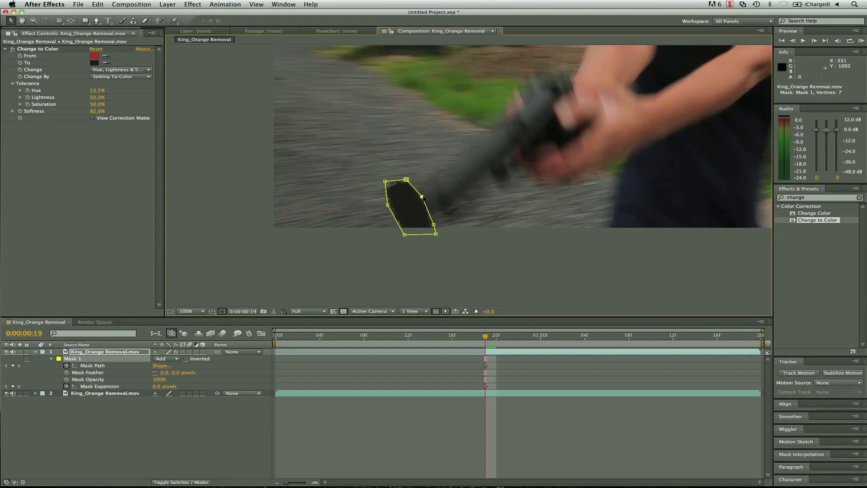
{"action": "left_click", "coordinate": [94, 366]}
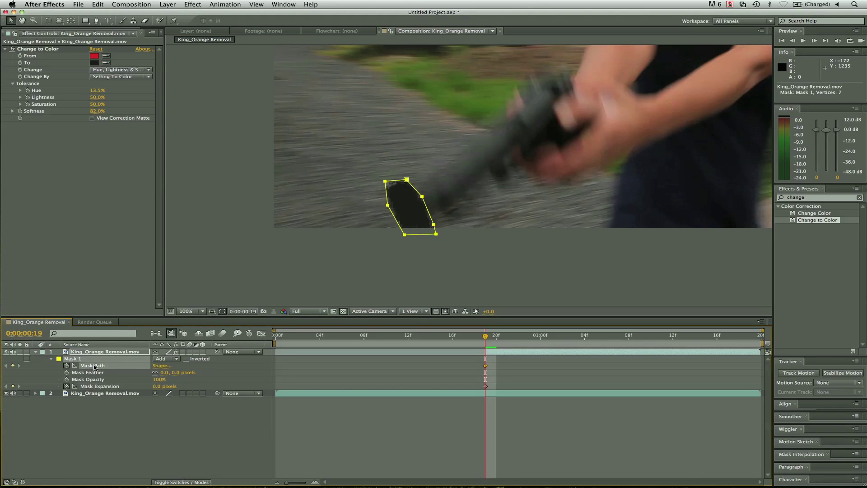
{"action": "key", "text": "Page_Down"}
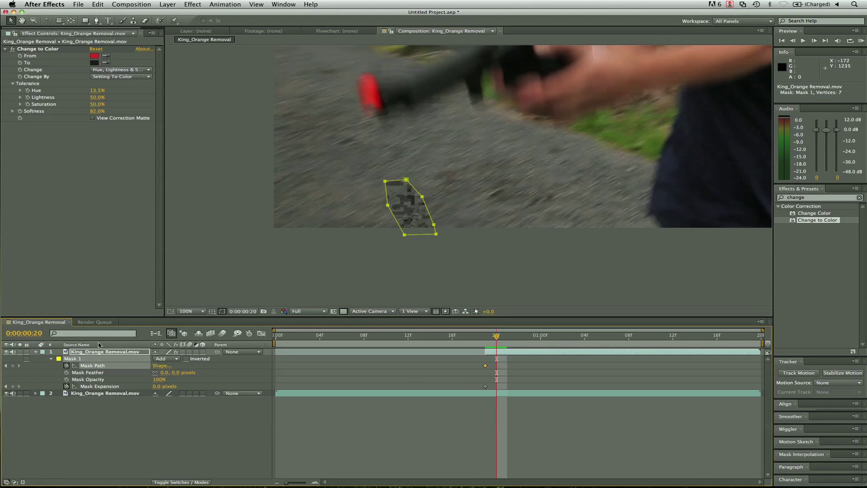
- Move and reshape the mask onto the muzzle tip at frame 20
{"action": "key", "text": "h"}
{"action": "left_click_drag", "start_coordinate": [449, 134], "coordinate": [441, 209]}
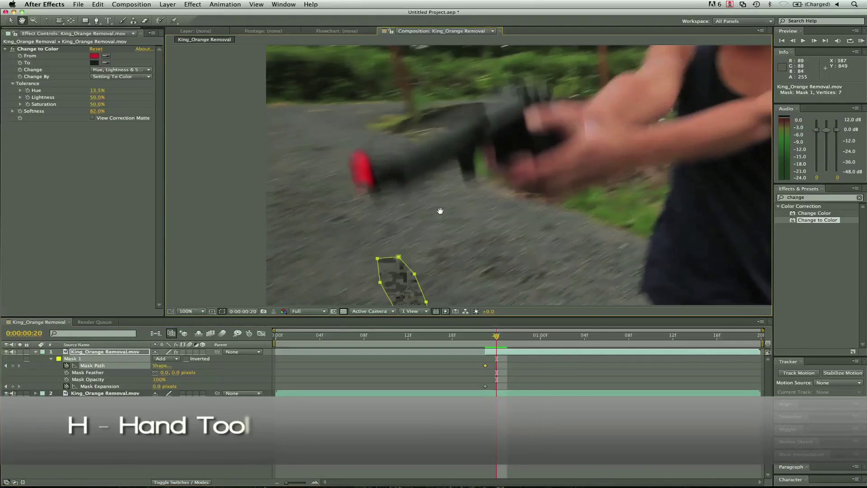
{"action": "left_click_drag", "start_coordinate": [400, 257], "coordinate": [364, 145]}
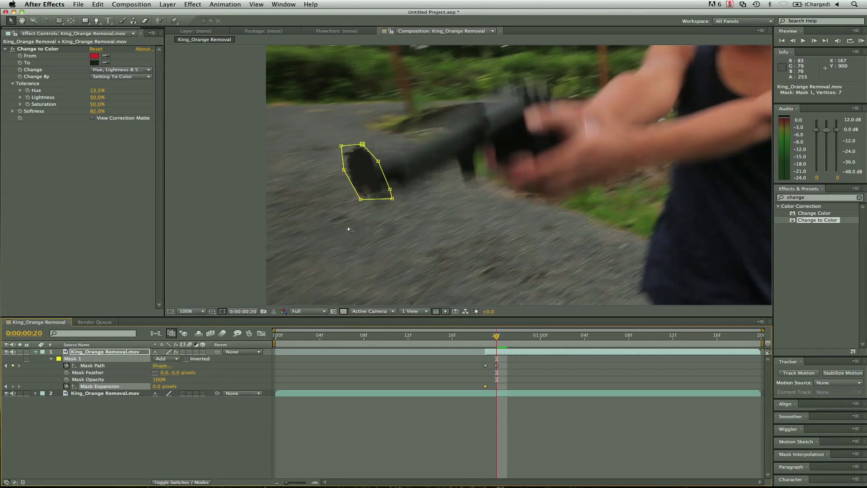
{"action": "left_click_drag", "start_coordinate": [392, 199], "coordinate": [382, 194]}
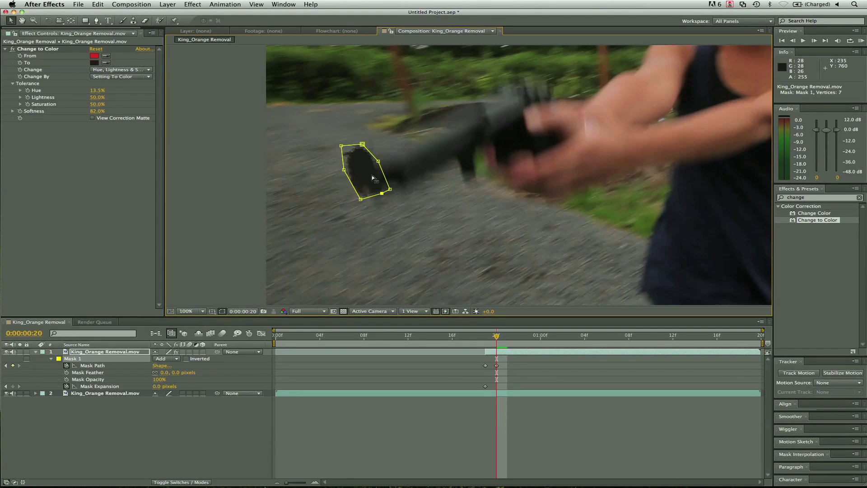
{"action": "left_click_drag", "start_coordinate": [342, 145], "coordinate": [349, 151]}
{"action": "left_click", "coordinate": [95, 366]}
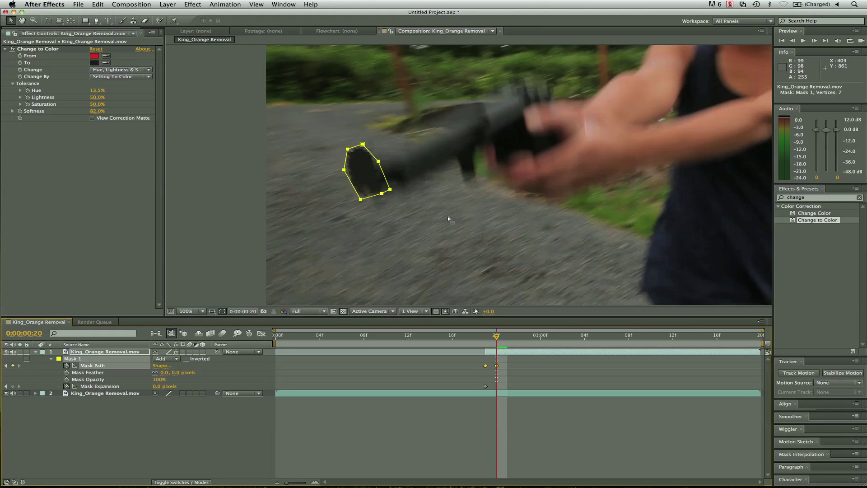
- At frame 21, move the mask up onto the tip and pull its bottom point to fit
{"action": "key", "text": "Page_Down"}
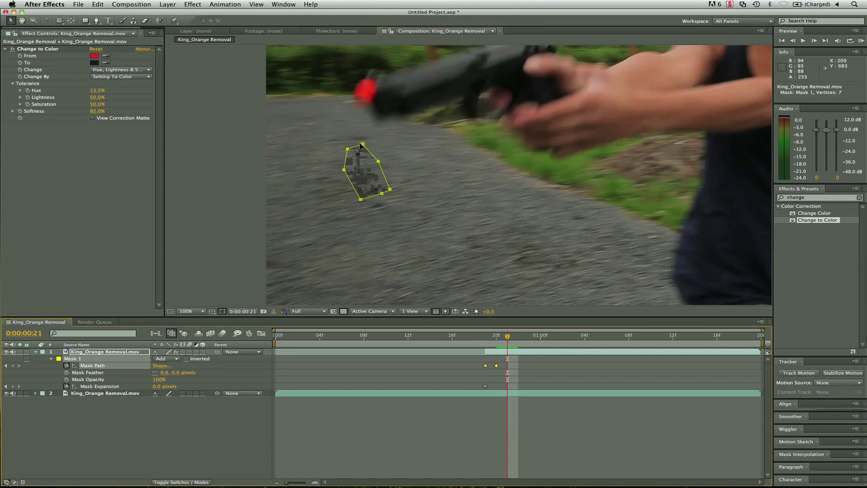
{"action": "left_click_drag", "start_coordinate": [362, 145], "coordinate": [364, 67]}
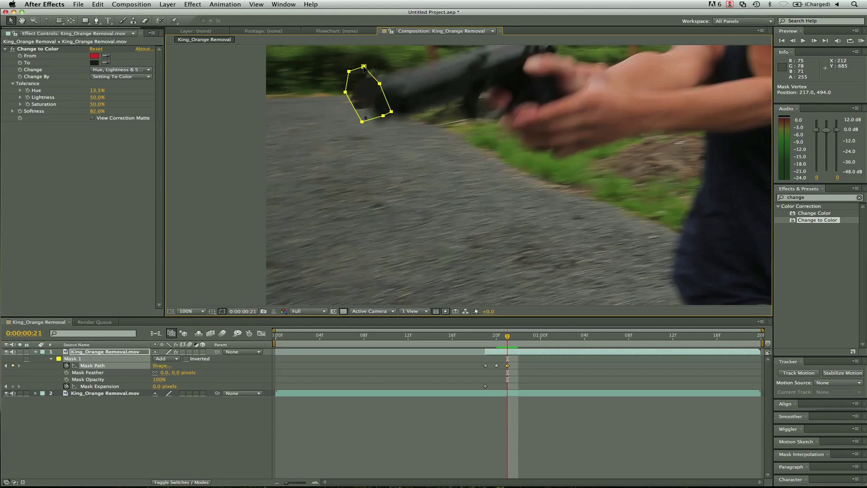
{"action": "left_click", "coordinate": [118, 387]}
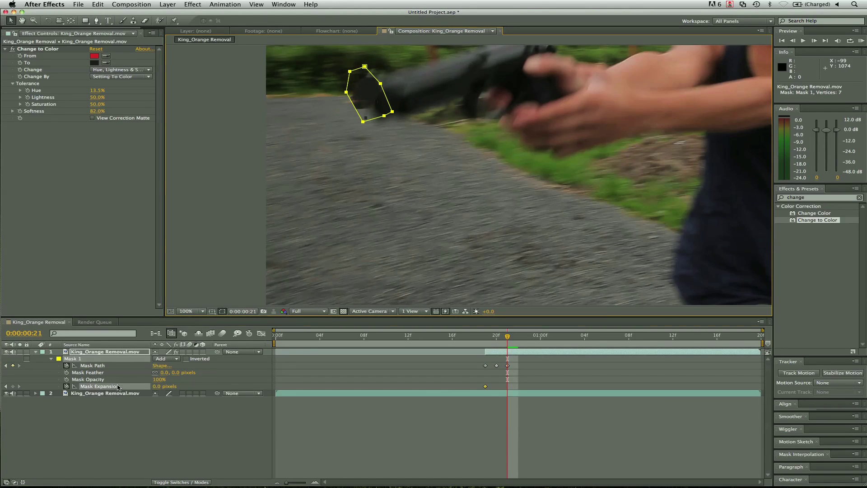
{"action": "left_click_drag", "start_coordinate": [363, 121], "coordinate": [354, 114]}
{"action": "left_click", "coordinate": [99, 366]}
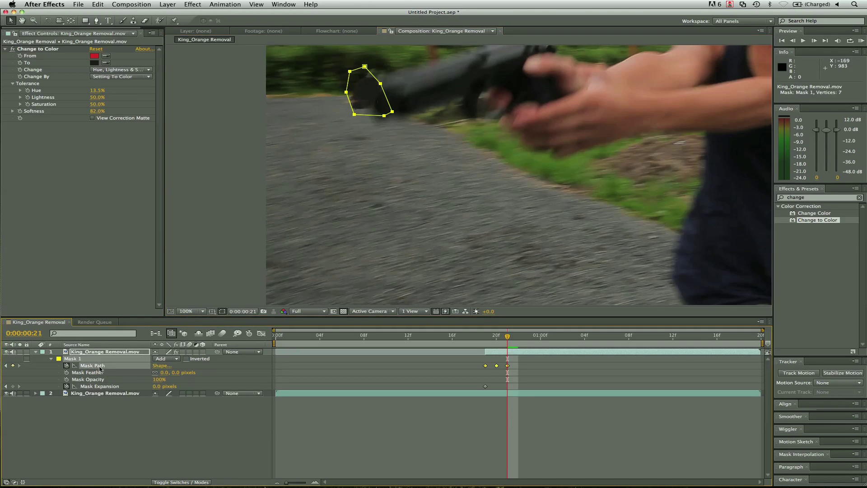
{"action": "key", "text": "h"}
{"action": "left_click_drag", "start_coordinate": [449, 128], "coordinate": [429, 226]}
{"action": "key", "text": "v"}
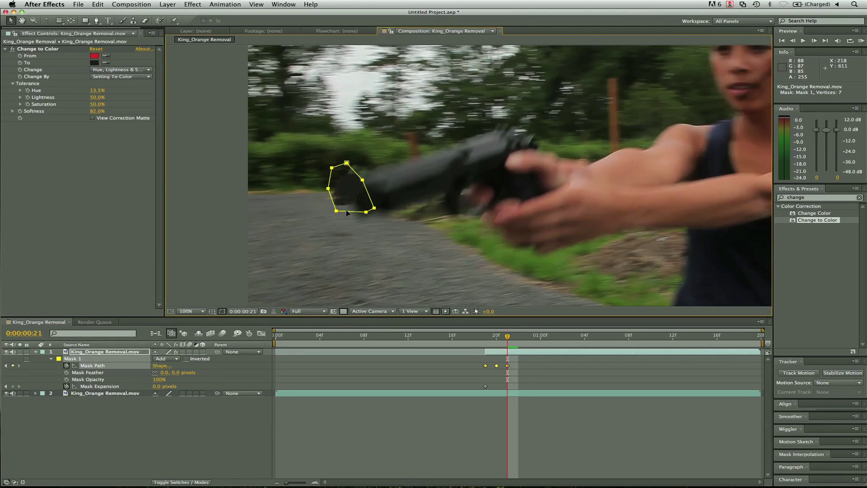
- Keyframe the mask onto the tip at frames 0:00:01:00, 0:00:00:23 and 0:00:00:22
{"action": "key", "text": "Page_Down"}
{"action": "key", "text": "Page_Down"}
{"action": "key", "text": "Page_Down"}
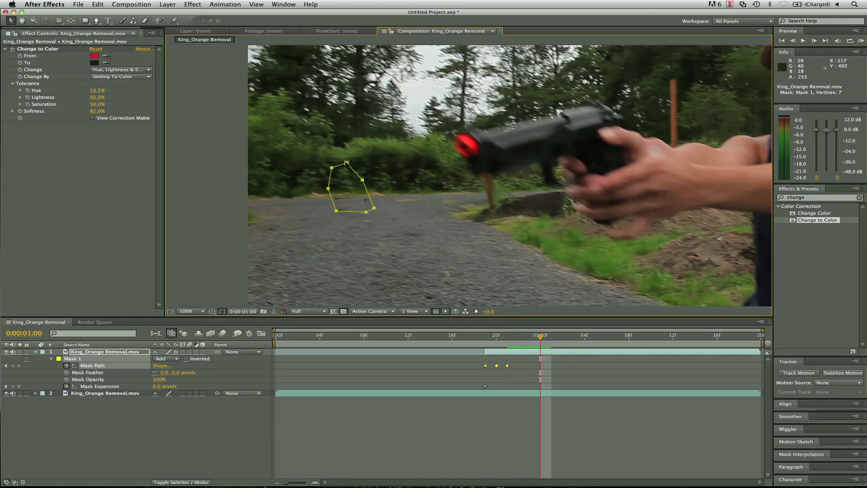
{"action": "left_click_drag", "start_coordinate": [351, 163], "coordinate": [466, 126]}
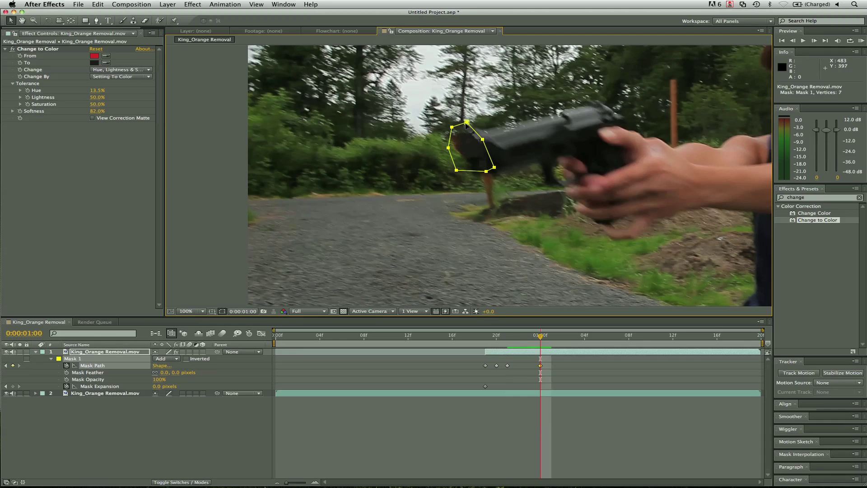
{"action": "key", "text": "Page_Up"}
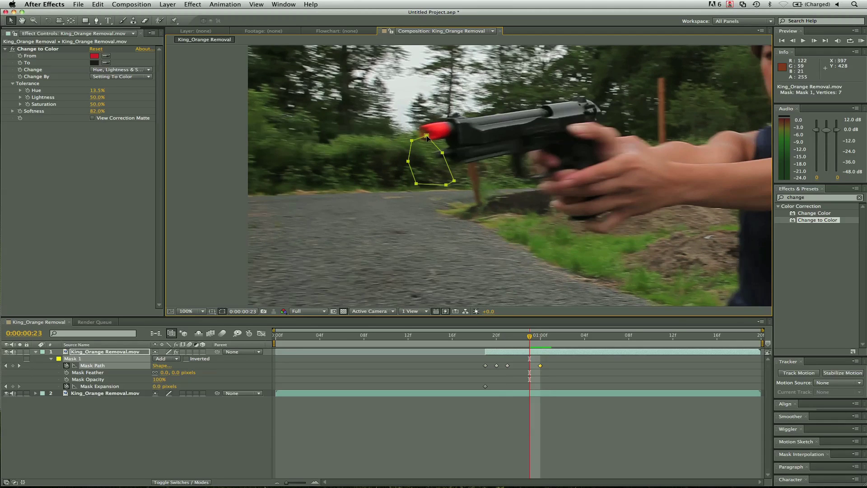
{"action": "left_click_drag", "start_coordinate": [428, 134], "coordinate": [437, 103]}
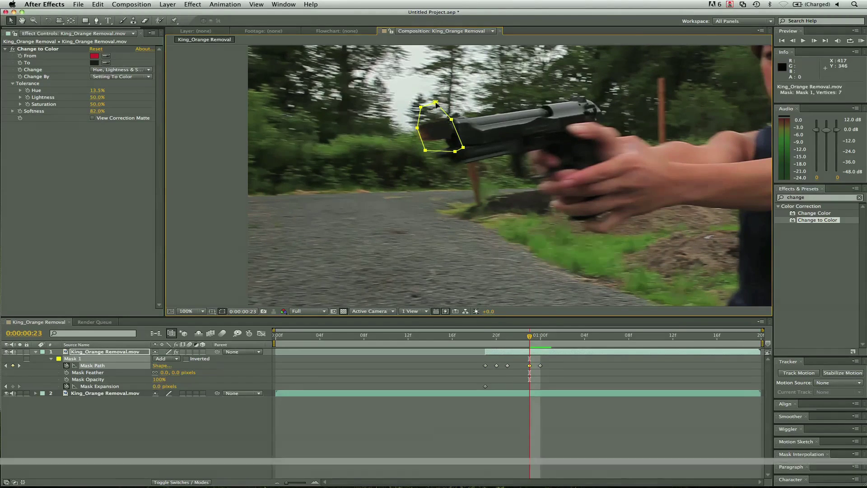
{"action": "key", "text": "Page_Up"}
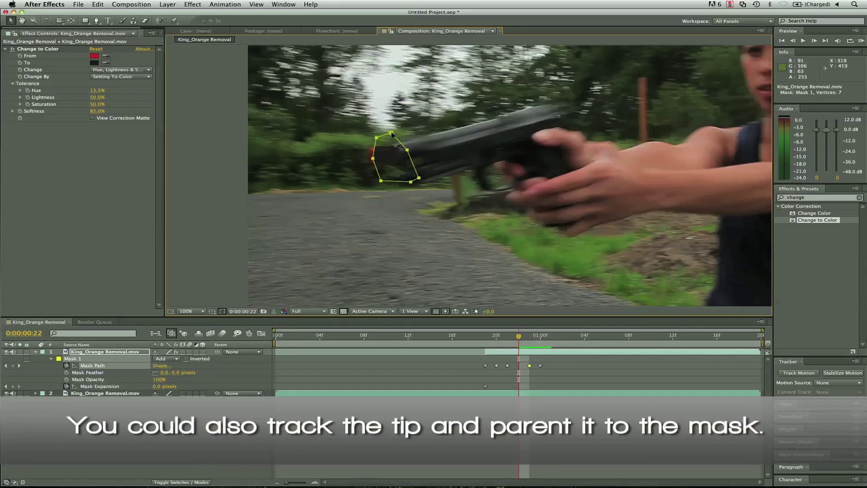
{"action": "left_click_drag", "start_coordinate": [392, 133], "coordinate": [381, 131]}
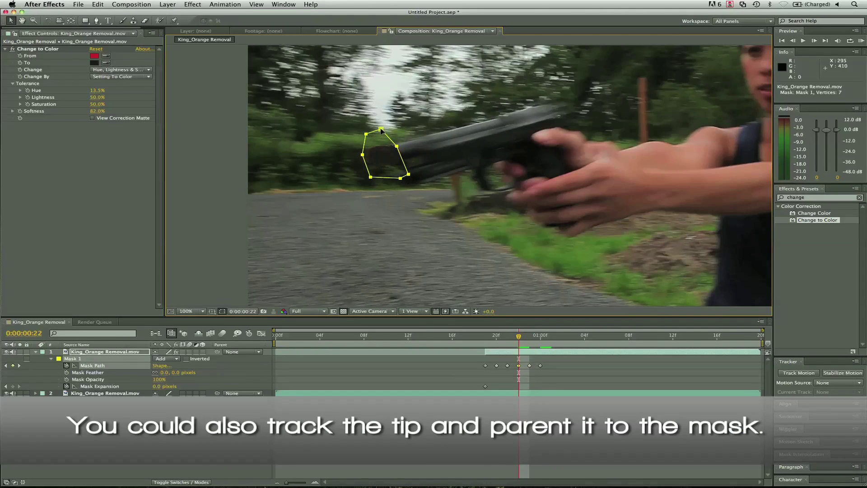
- Keyframe the mask onto the moving tip frame by frame from 0:00:01:02 through 0:00:01:09
{"action": "key", "text": "Page_Down"}
{"action": "key", "text": "Page_Down"}
{"action": "key", "text": "Page_Down"}
{"action": "key", "text": "Page_Down"}
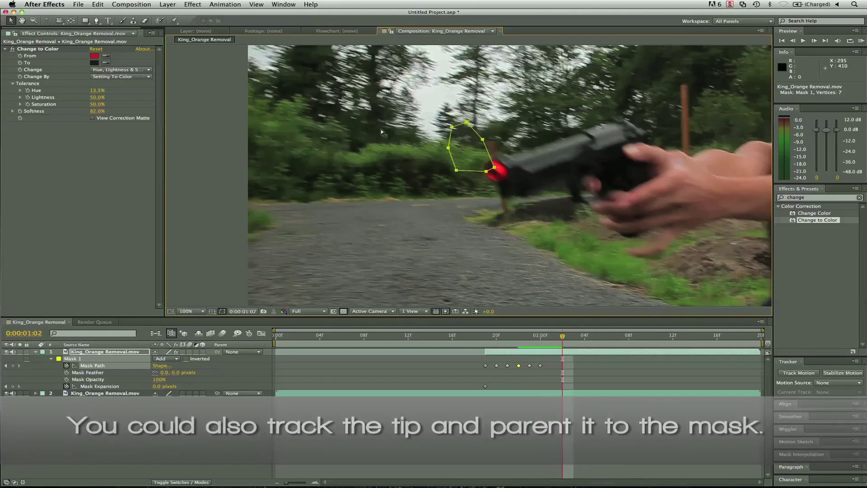
{"action": "key", "text": "Page_Down"}
{"action": "left_click_drag", "start_coordinate": [473, 127], "coordinate": [524, 161]}
{"action": "key", "text": "Page_Up"}
{"action": "key", "text": "Page_Up"}
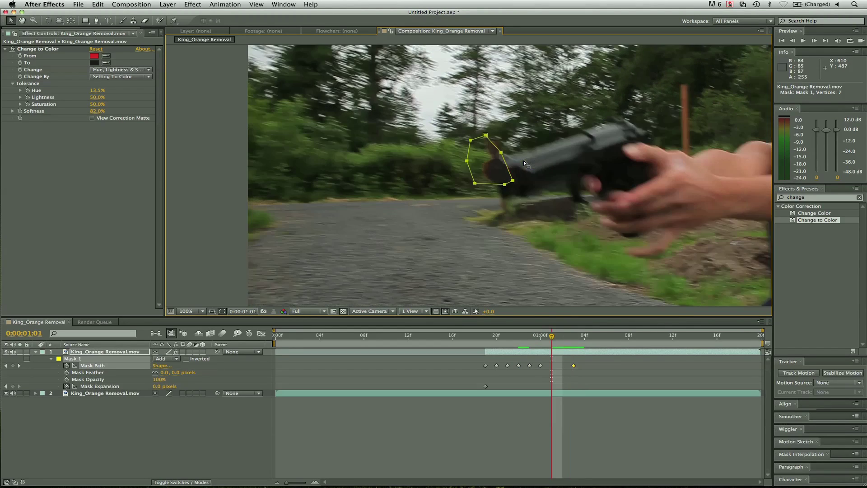
{"action": "key", "text": "Page_Down"}
{"action": "left_click_drag", "start_coordinate": [504, 148], "coordinate": [520, 158]}
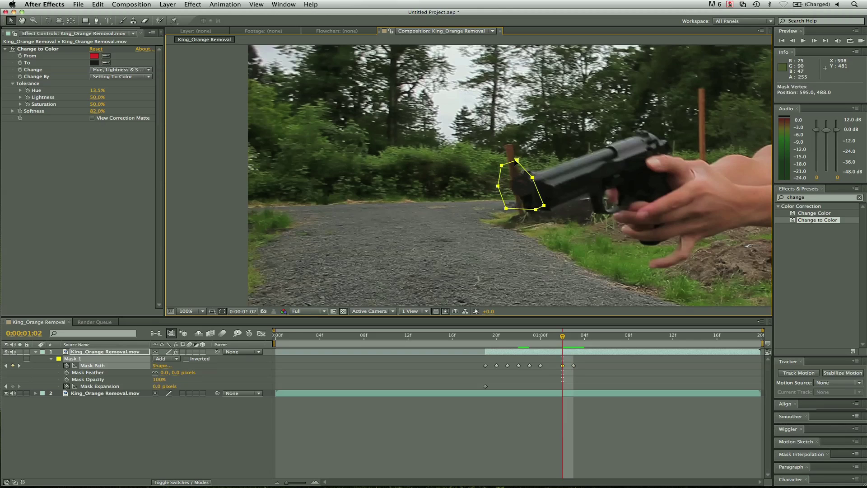
{"action": "key", "text": "Page_Down"}
{"action": "key", "text": "Page_Down"}
{"action": "key", "text": "Page_Down"}
{"action": "left_click_drag", "start_coordinate": [514, 160], "coordinate": [552, 177]}
{"action": "left_click", "coordinate": [111, 365]}
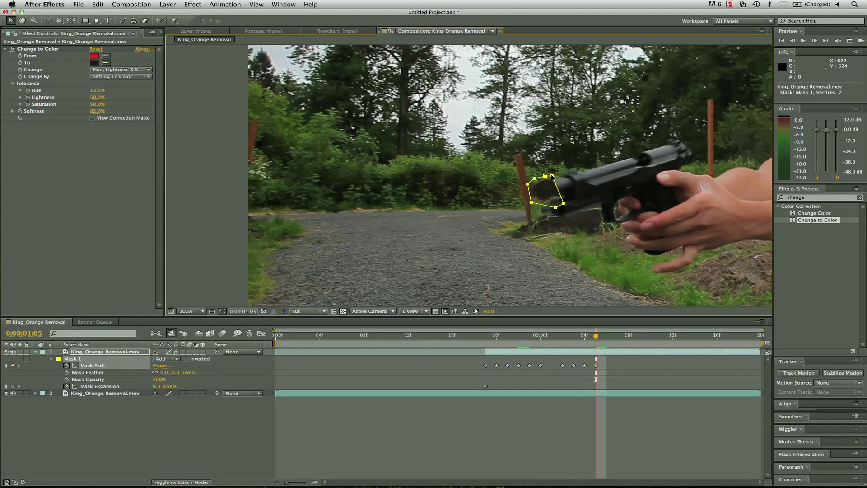
{"action": "key", "text": "Page_Down"}
{"action": "key", "text": "Page_Down"}
{"action": "key", "text": "Page_Down"}
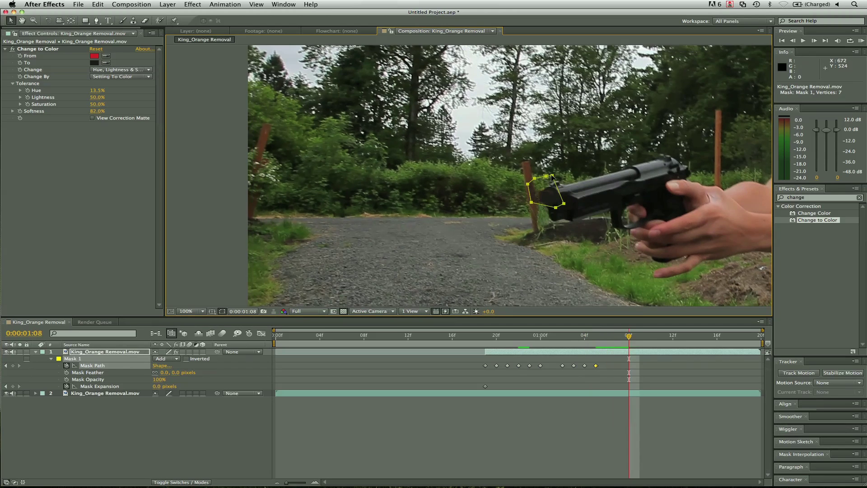
{"action": "left_click_drag", "start_coordinate": [552, 177], "coordinate": [564, 195]}
{"action": "key", "text": "Page_Down"}
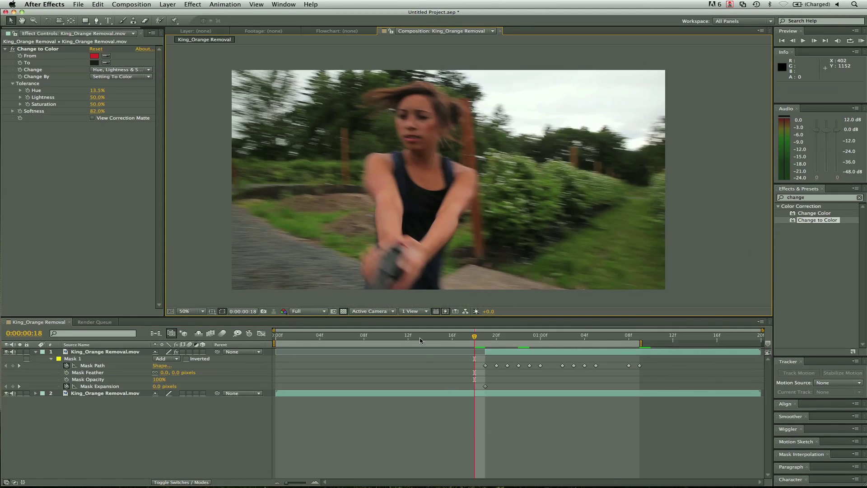
- Preview the composition from 0:00:00:10 to confirm the muzzle tip stays black
{"action": "left_click_drag", "start_coordinate": [420, 340], "coordinate": [387, 337]}
{"action": "key", "text": "space"}
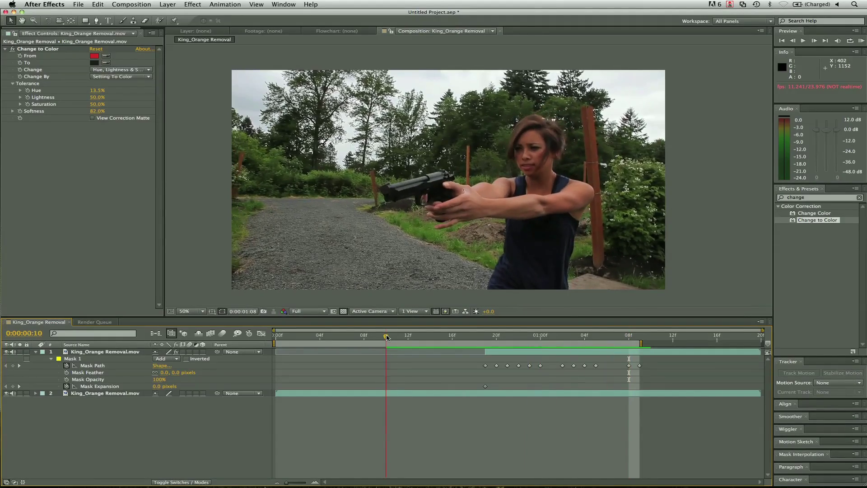
{"action": "key", "text": "space"}
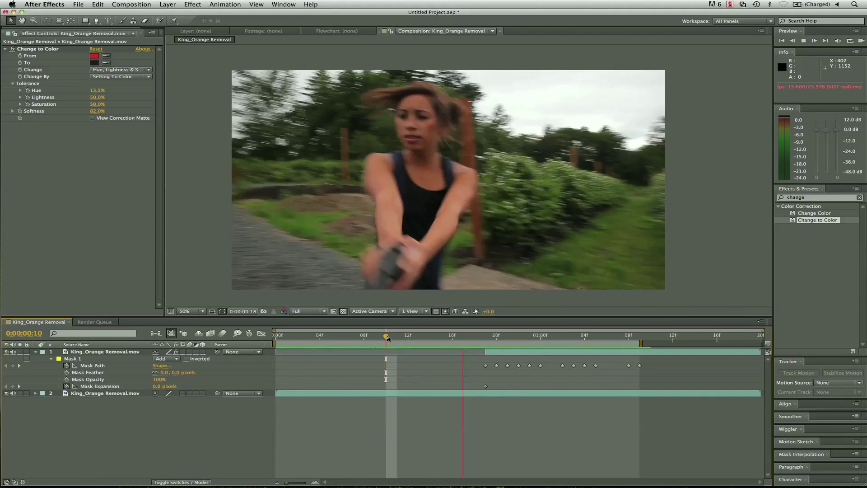
{"action": "key", "text": "space"}
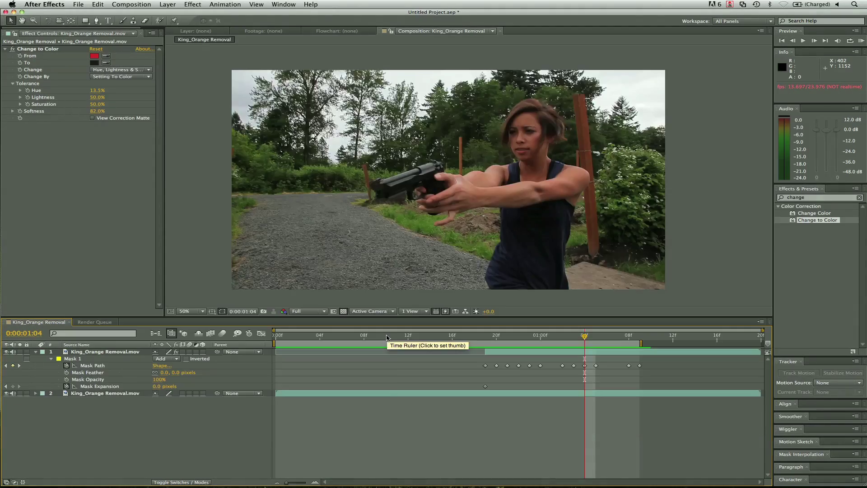
{"action": "left_click", "coordinate": [386, 337]}
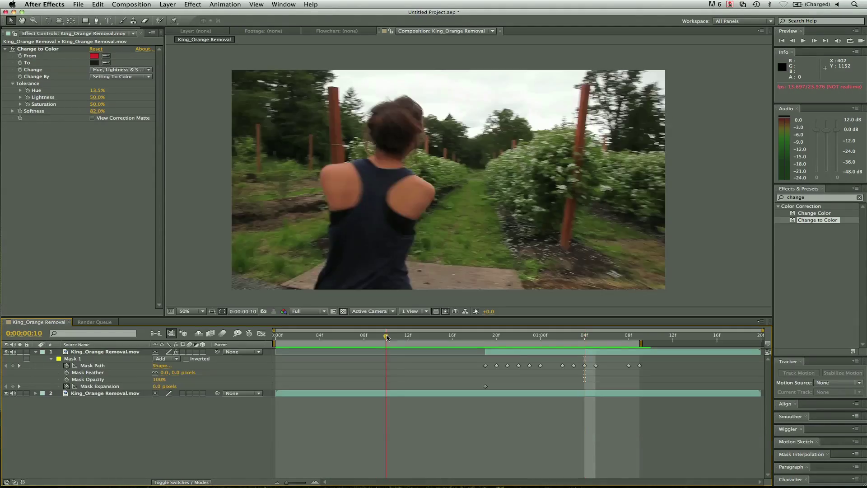
{"action": "key", "text": "space"}
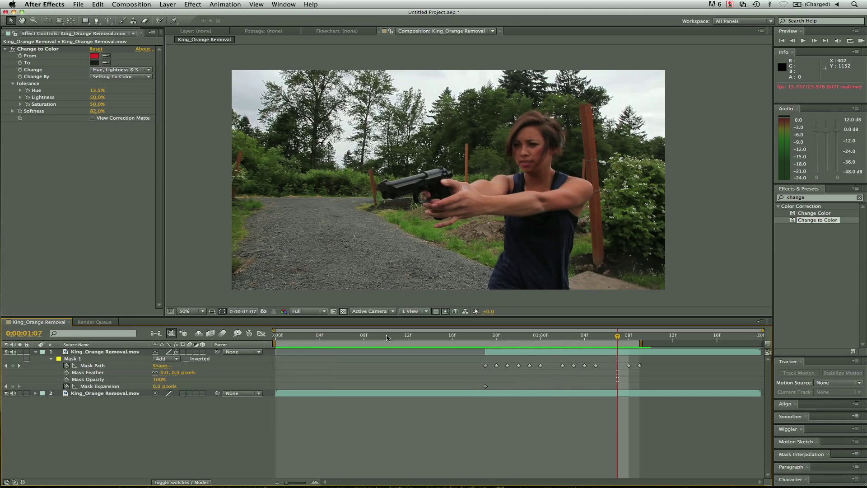
{"action": "left_click", "coordinate": [453, 338]}
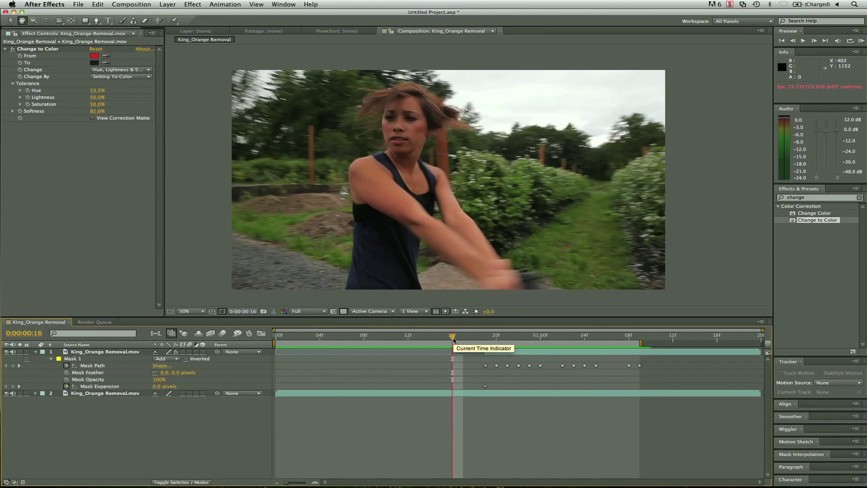